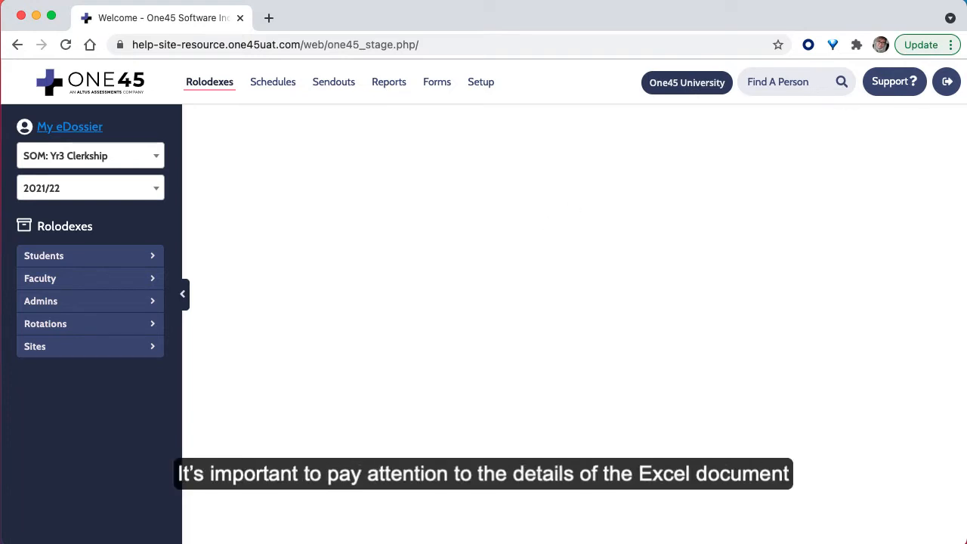
- Bring the Excel workbook rotation schedule import.xls into view and clear all formats from the entire sheet
left_click_drag(966, 93, 557, 96)
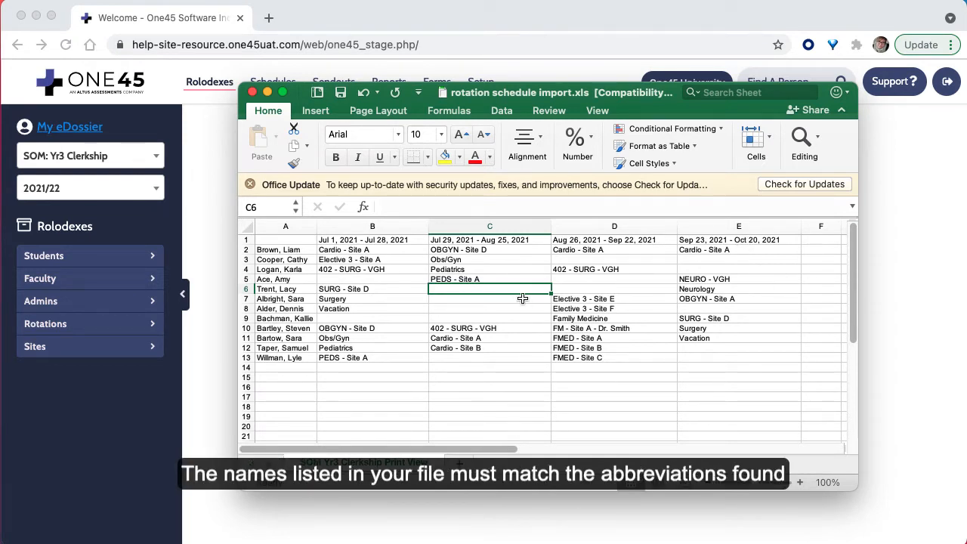
left_click(247, 227)
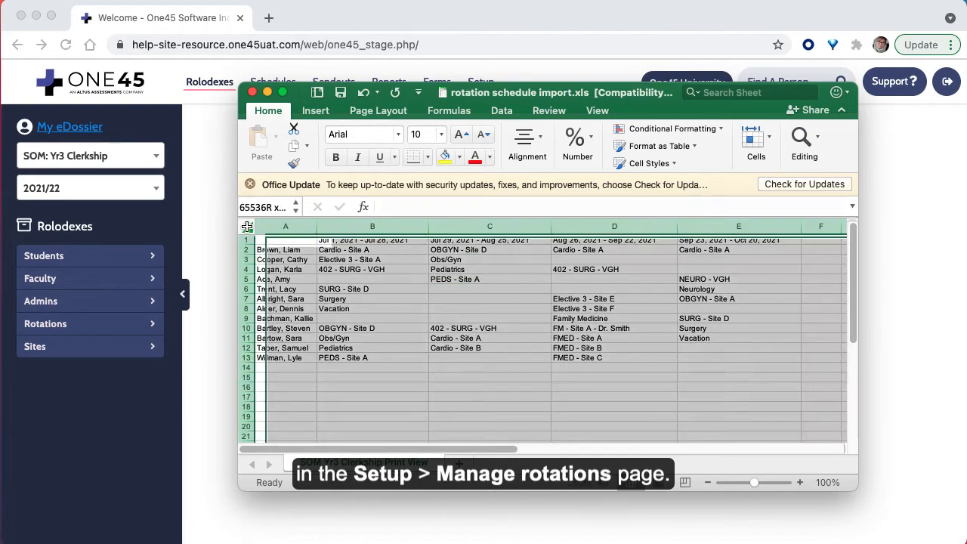
left_click(817, 136)
left_click(780, 216)
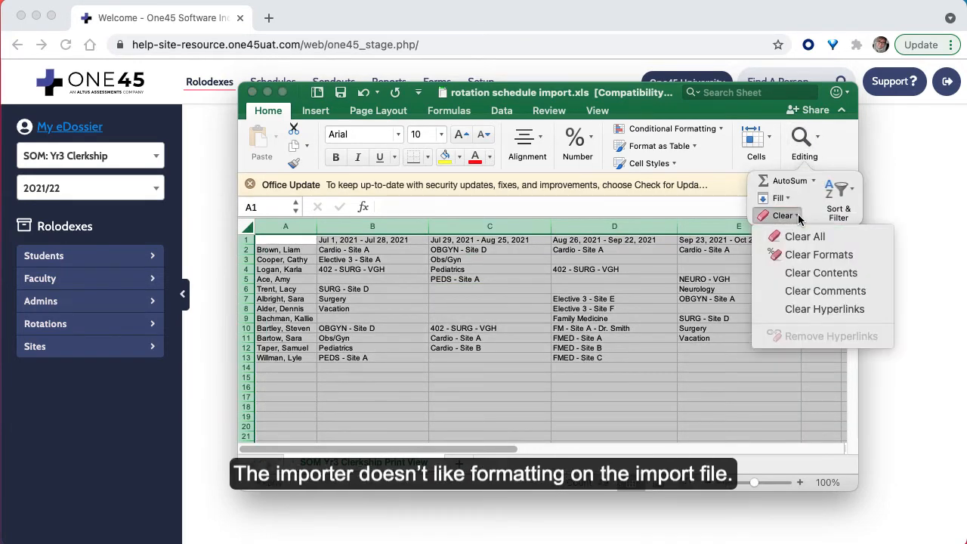
left_click(808, 257)
left_click(647, 288)
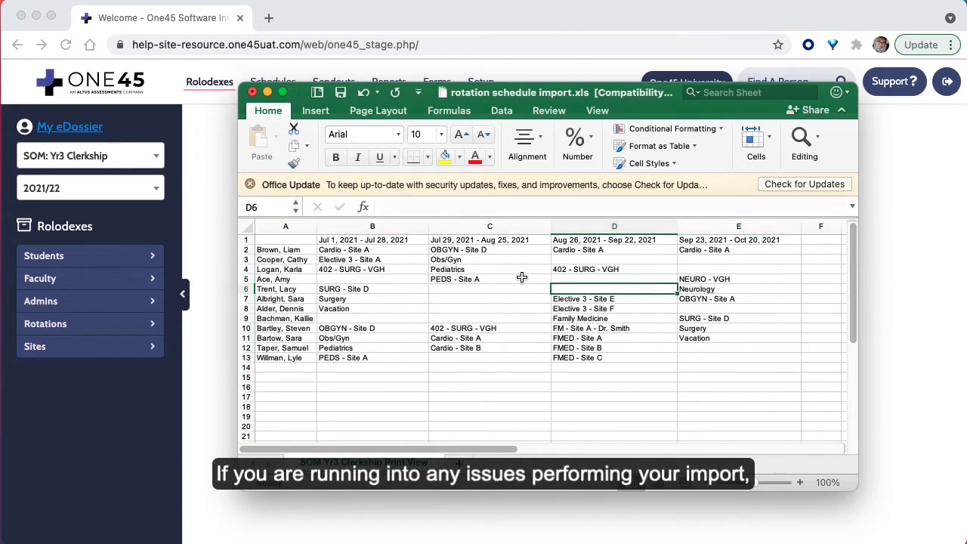
left_click(475, 287)
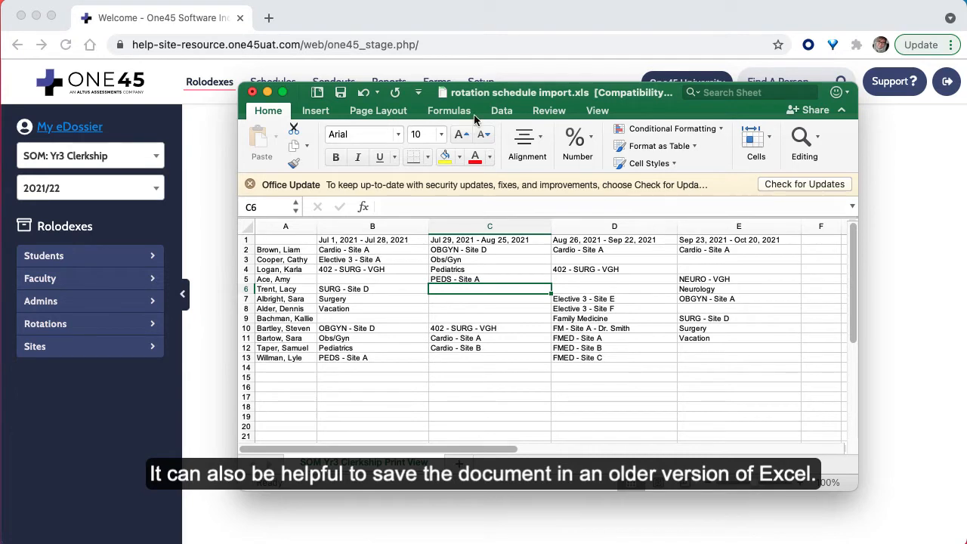
- Move the workbook aside and open the schedule import tool from the One45 Rotation Planner
left_click_drag(499, 89, 966, 254)
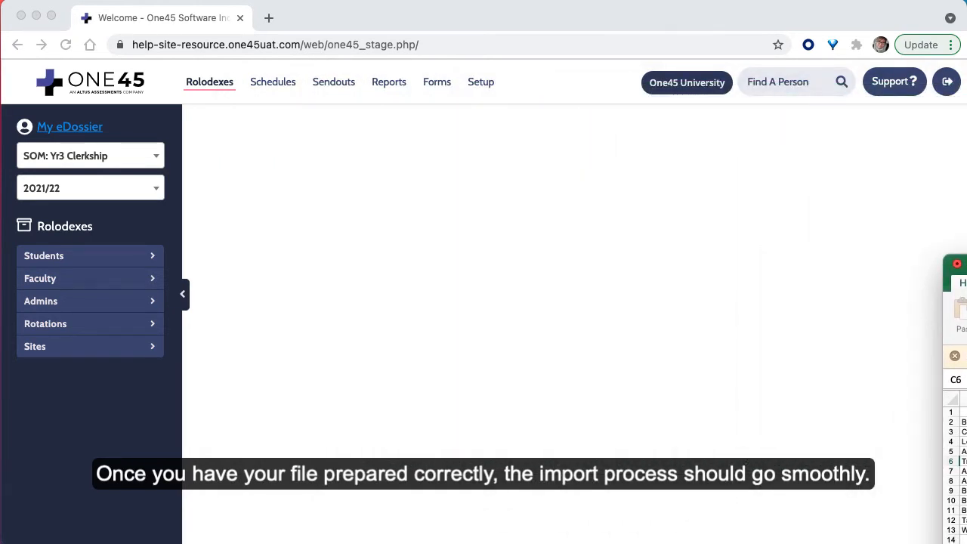
left_click(648, 264)
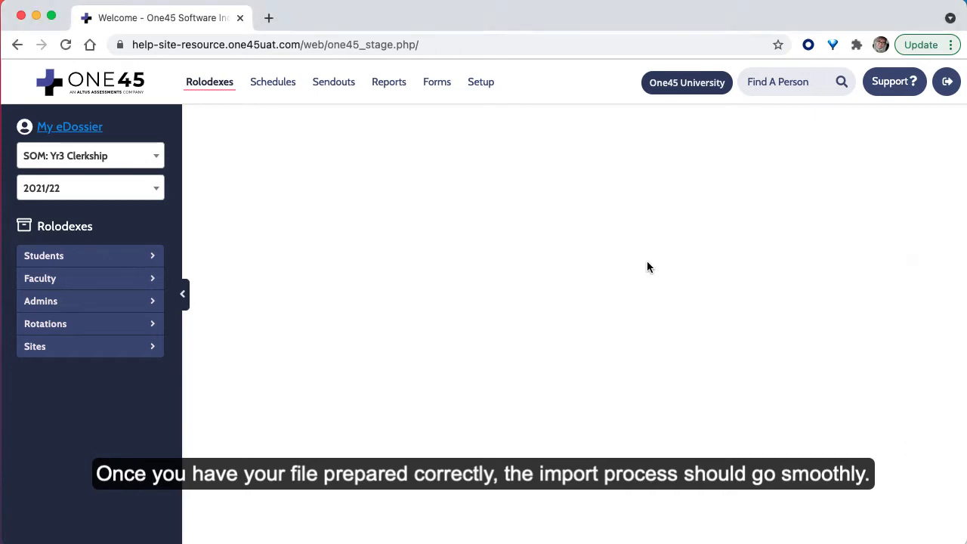
left_click(280, 82)
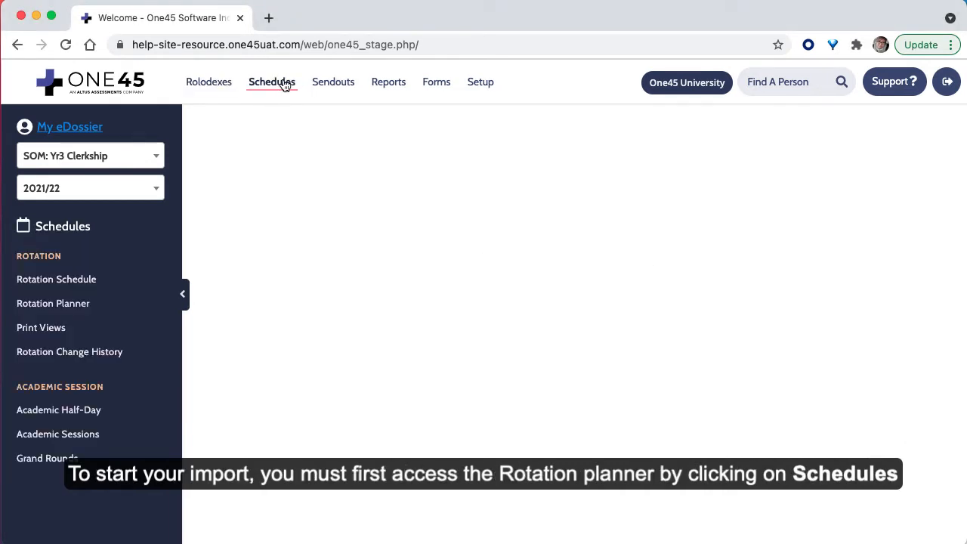
left_click(91, 304)
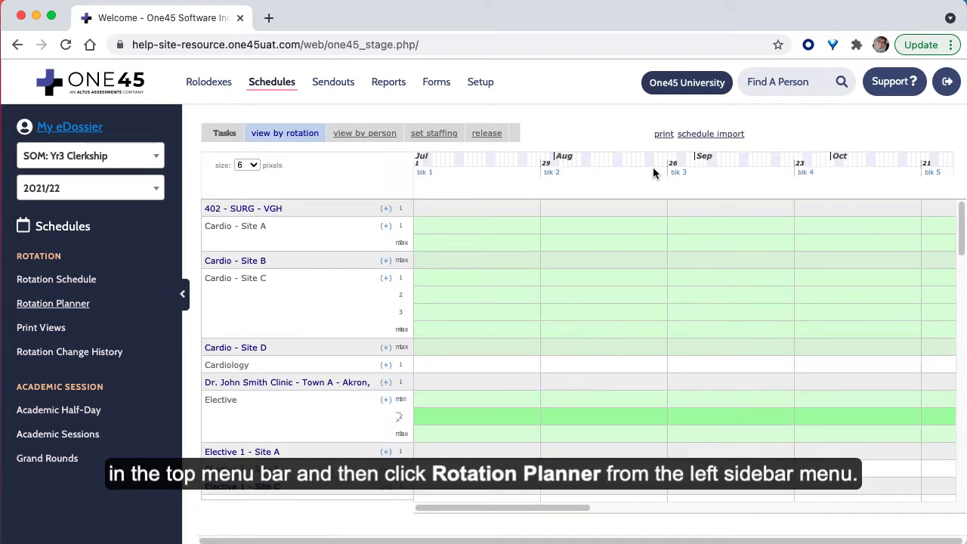
left_click(721, 134)
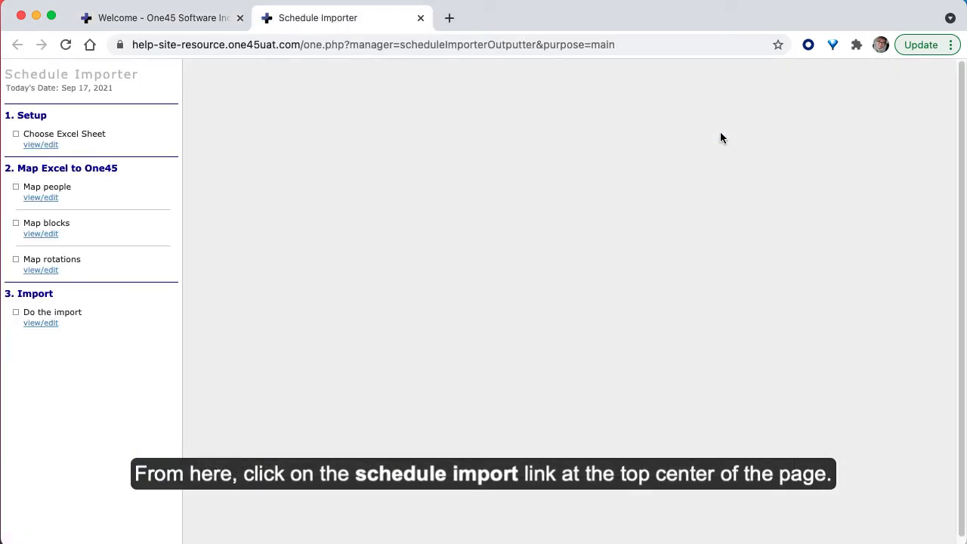
- Load rotation schedule import.xls from the Downloads folder as the importer's Excel sheet
left_click(41, 145)
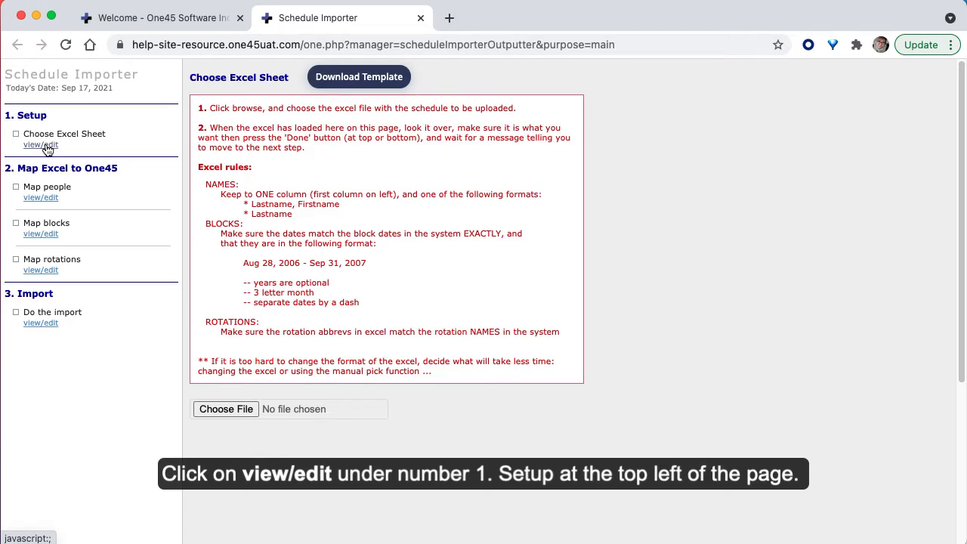
left_click(225, 409)
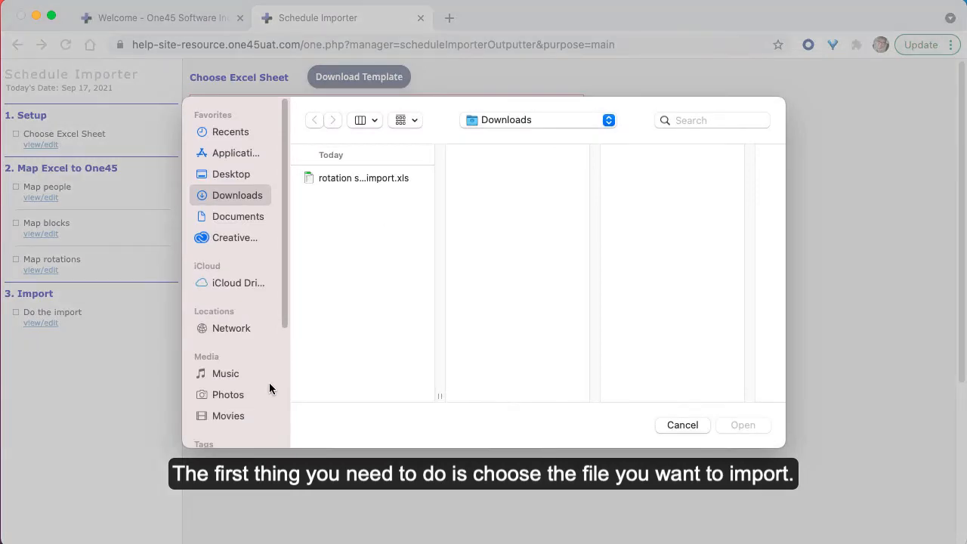
left_click(352, 178)
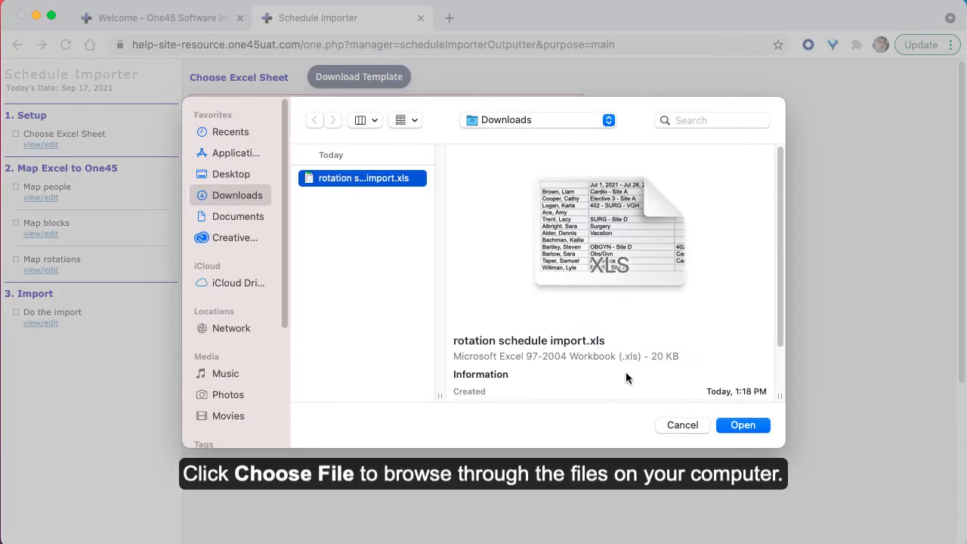
left_click(739, 425)
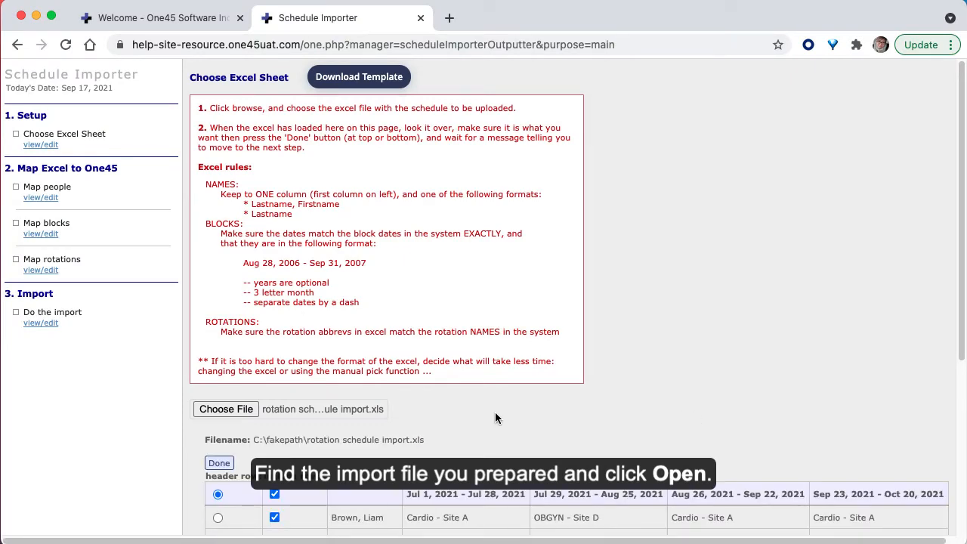
- Check the loaded schedule rows, accept the sheet with the date row as header, and dismiss the message
scroll(494, 418, "down", 5)
scroll(495, 418, "down", 1)
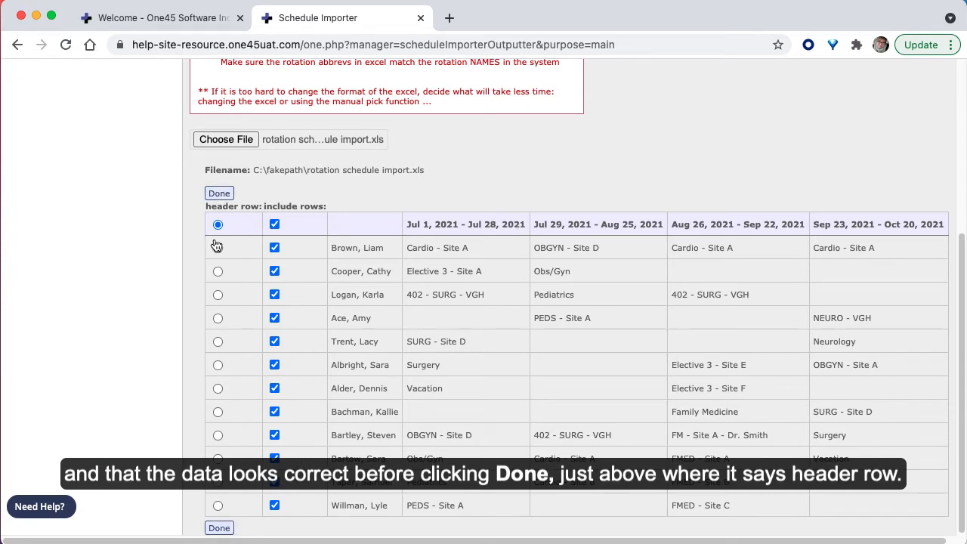
left_click(218, 194)
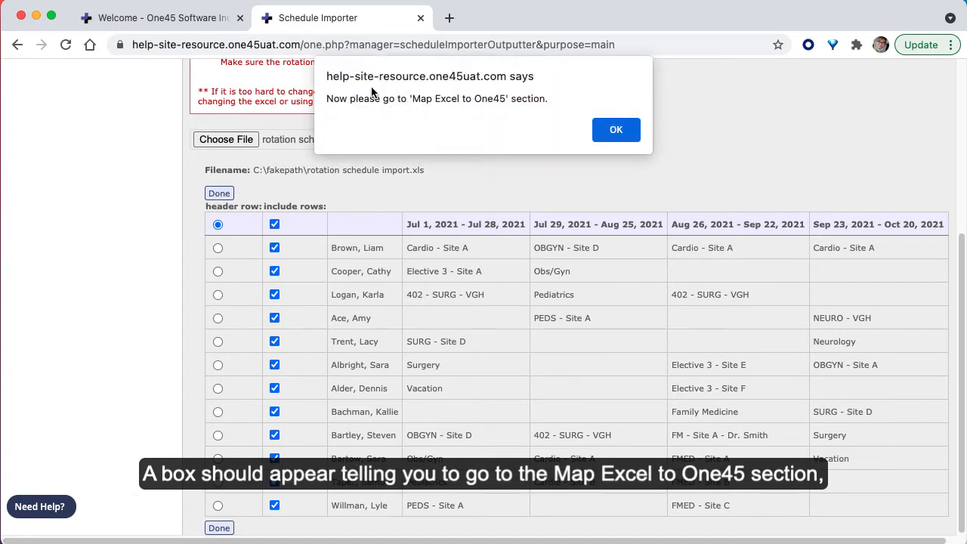
left_click(635, 133)
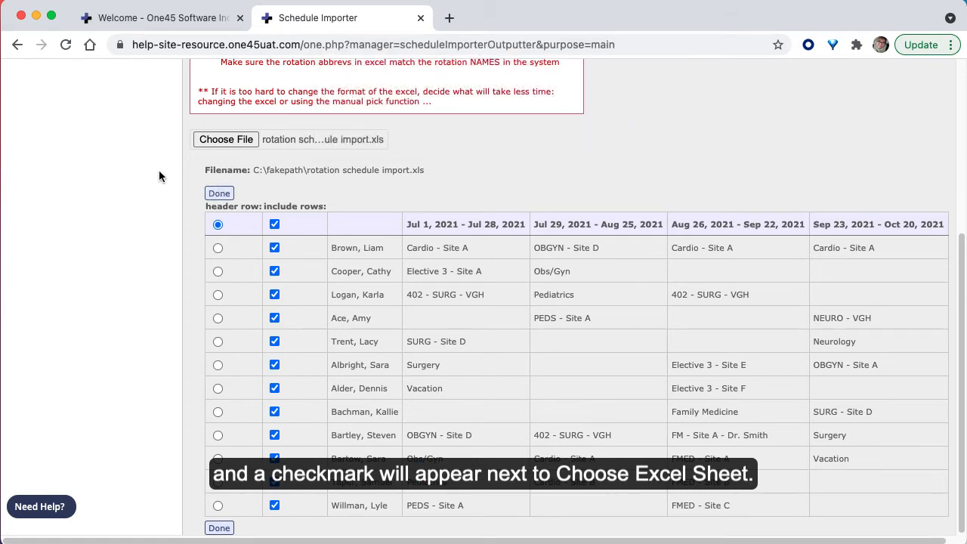
scroll(157, 176, "up", 5)
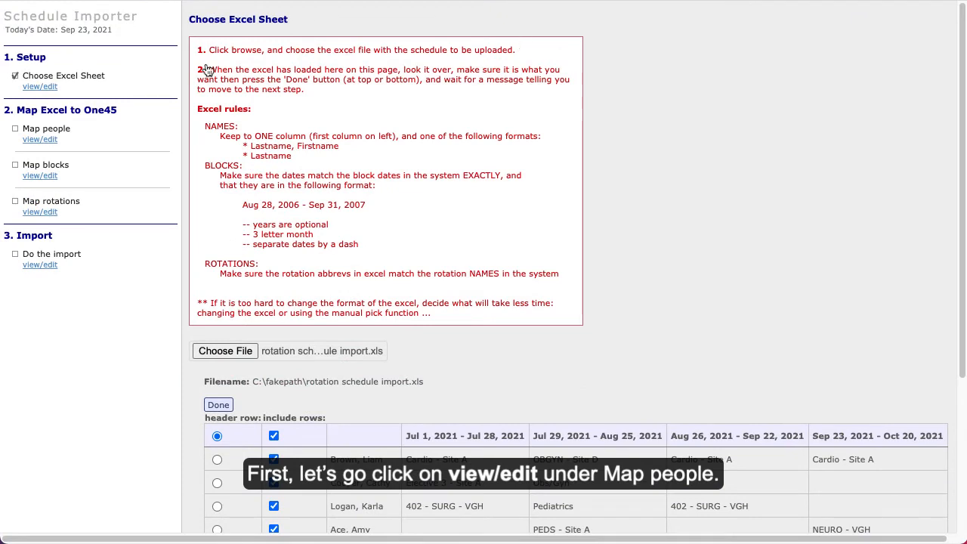
- In people mapping, search by last name for the unmatched person, assign the system match, and complete the mapping
left_click(39, 140)
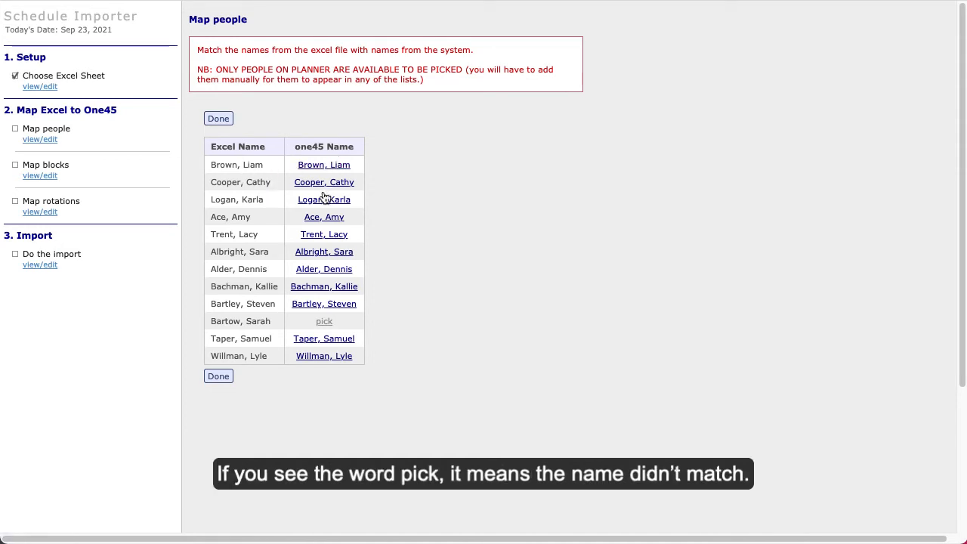
left_click(325, 325)
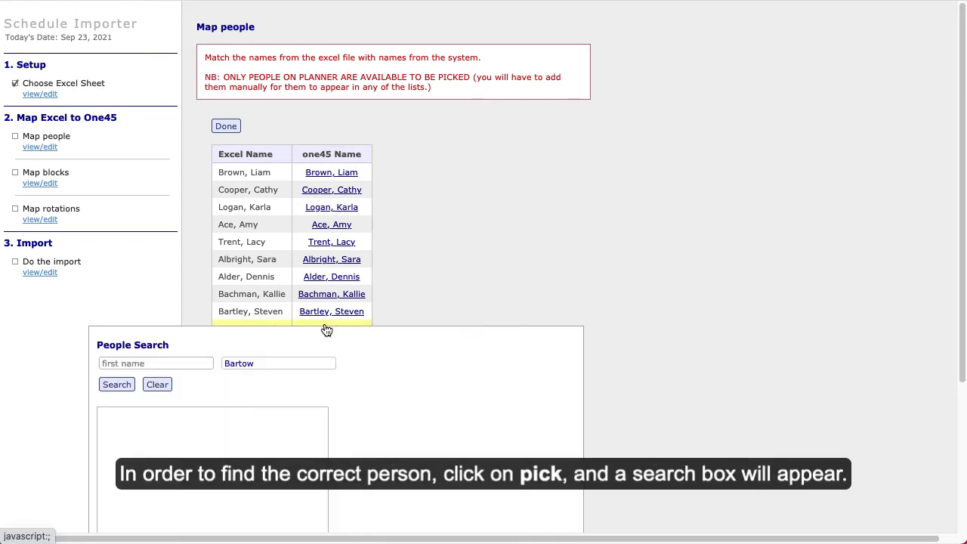
left_click(125, 384)
scroll(396, 387, "down", 5)
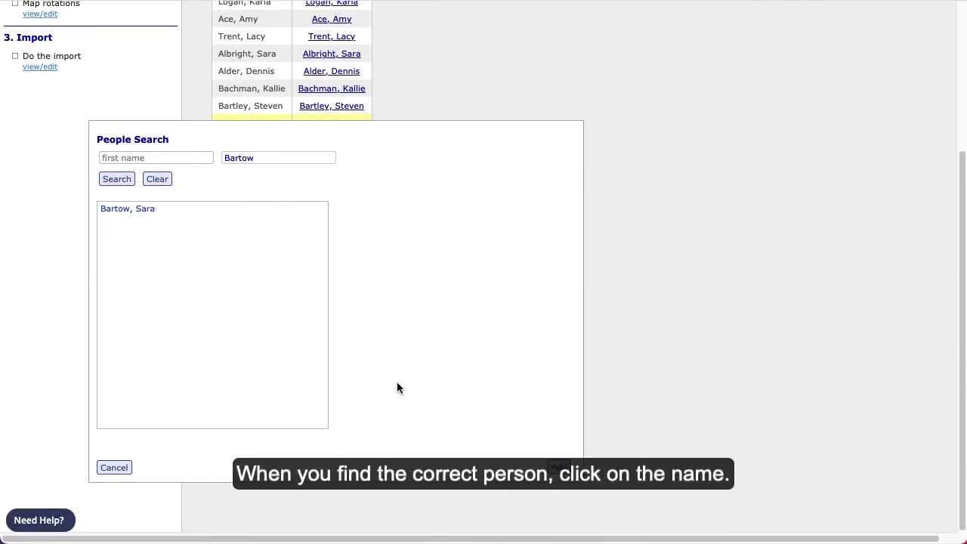
left_click(183, 209)
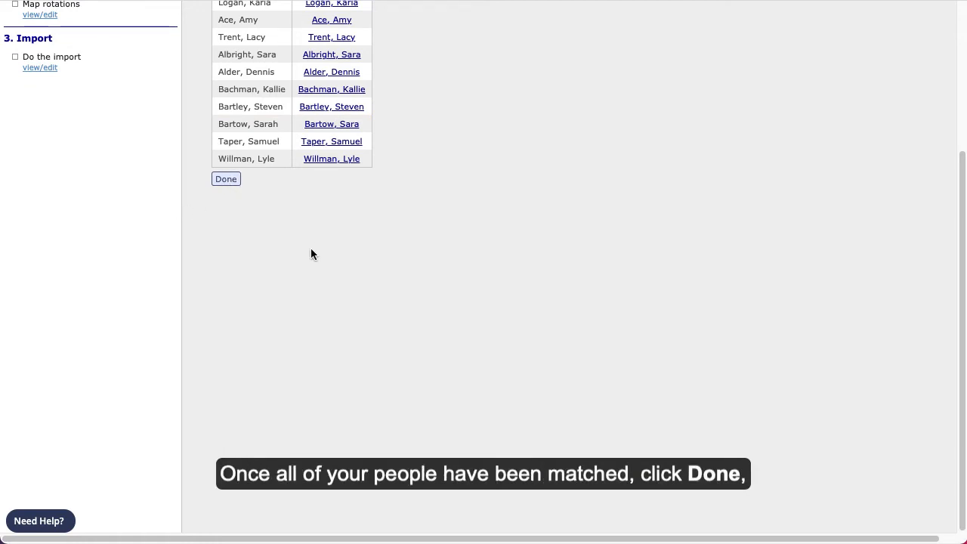
scroll(312, 254, "up", 5)
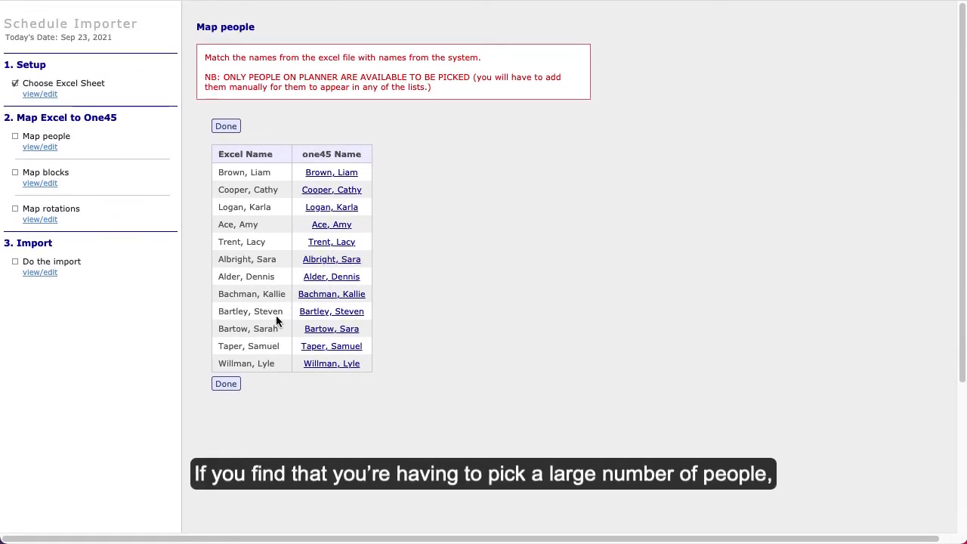
left_click(225, 387)
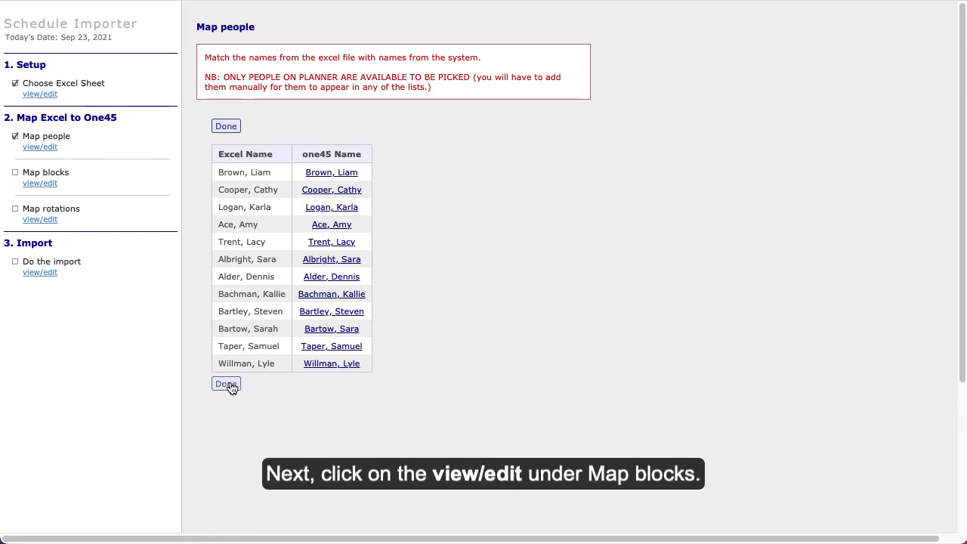
- In block mapping, keep block 1 for Jul 1, 2021 - Jul 28, 2021 and complete the mapping
left_click(40, 183)
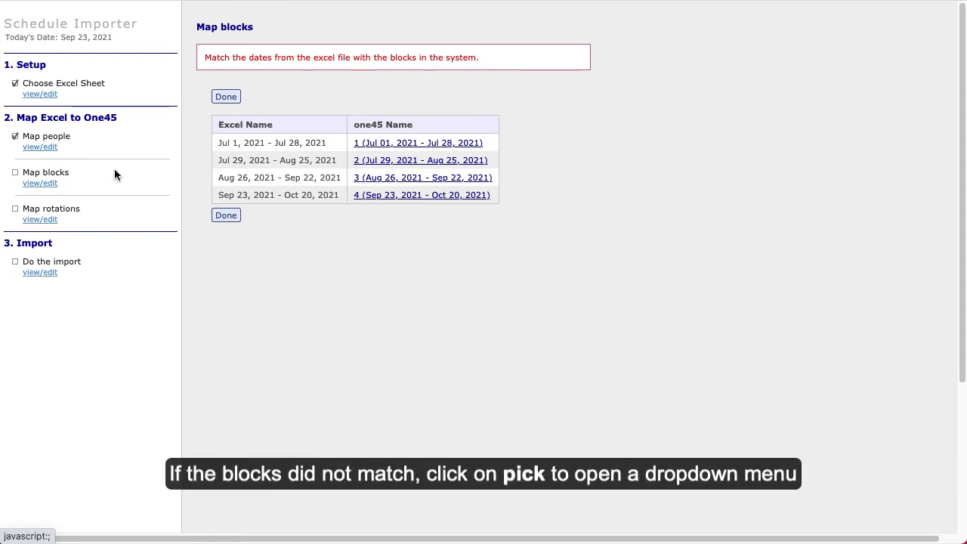
left_click(391, 144)
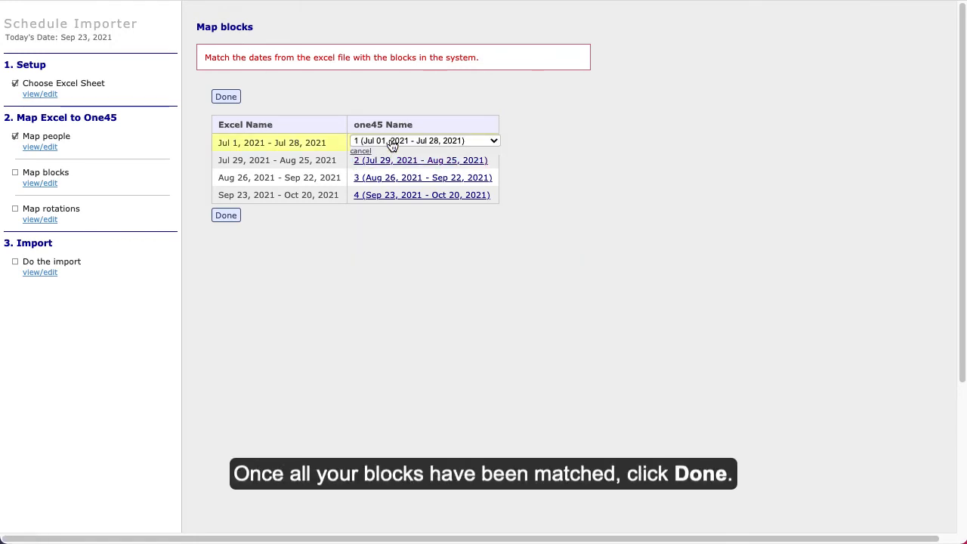
left_click(391, 141)
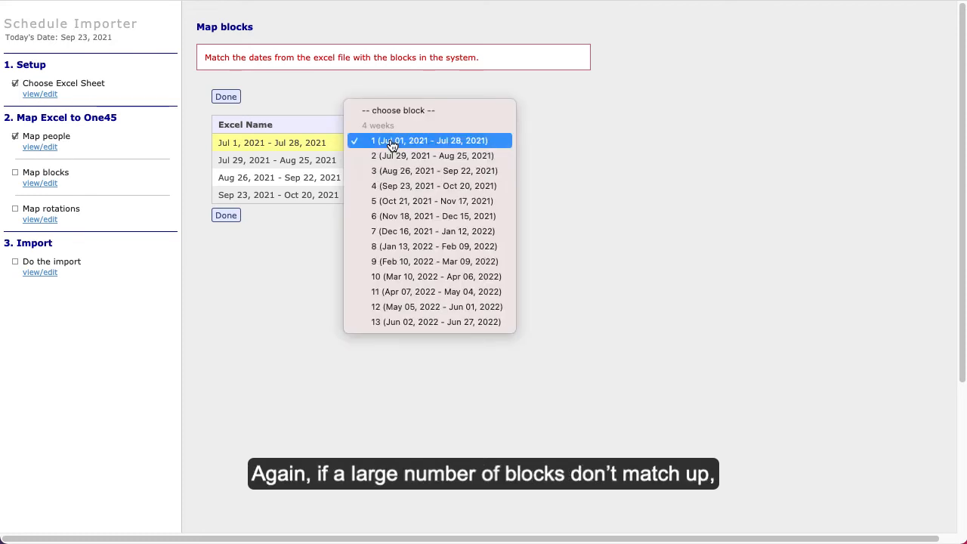
left_click(391, 143)
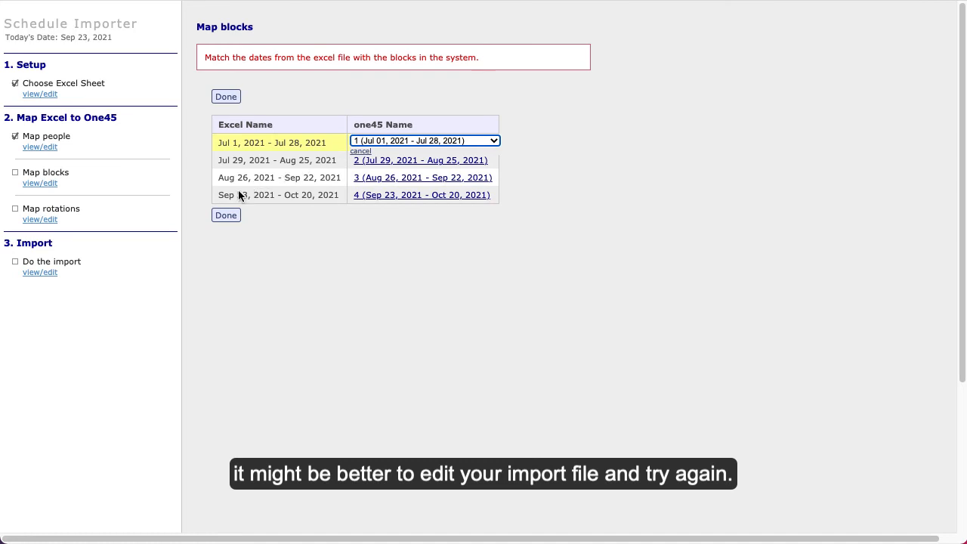
left_click(227, 217)
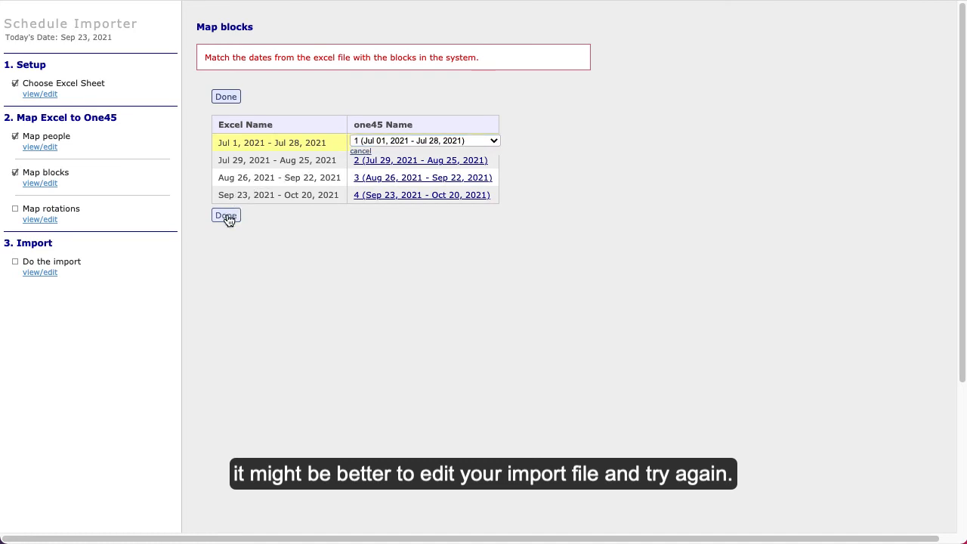
- In rotation mapping, search for "Cardio - Site", match Cardio - Site AAA to Cardio - Site A, and complete the mapping
left_click(40, 219)
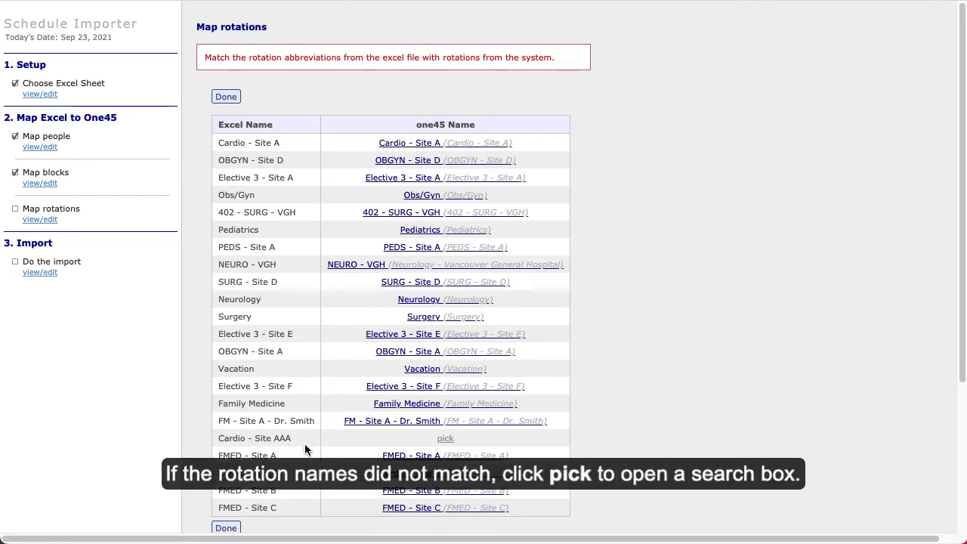
left_click(445, 440)
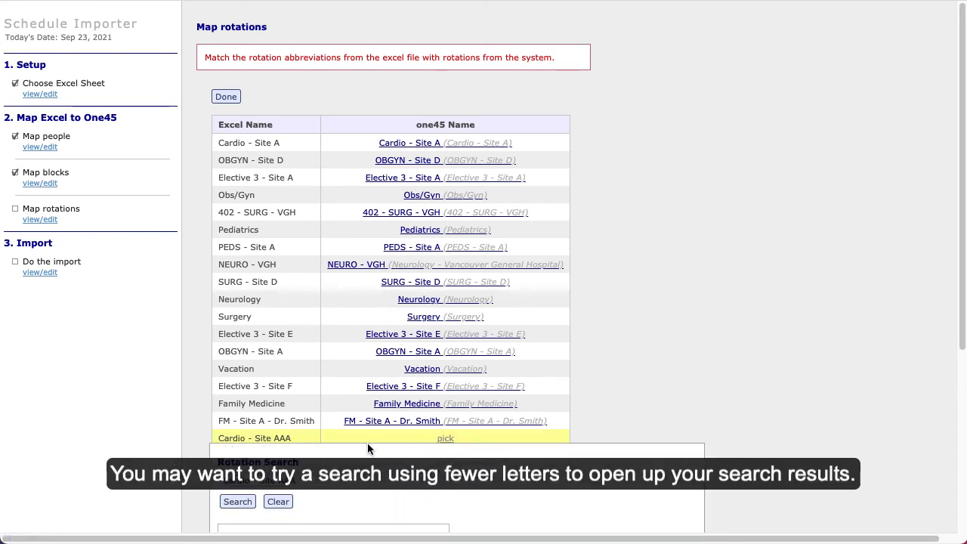
left_click(302, 482)
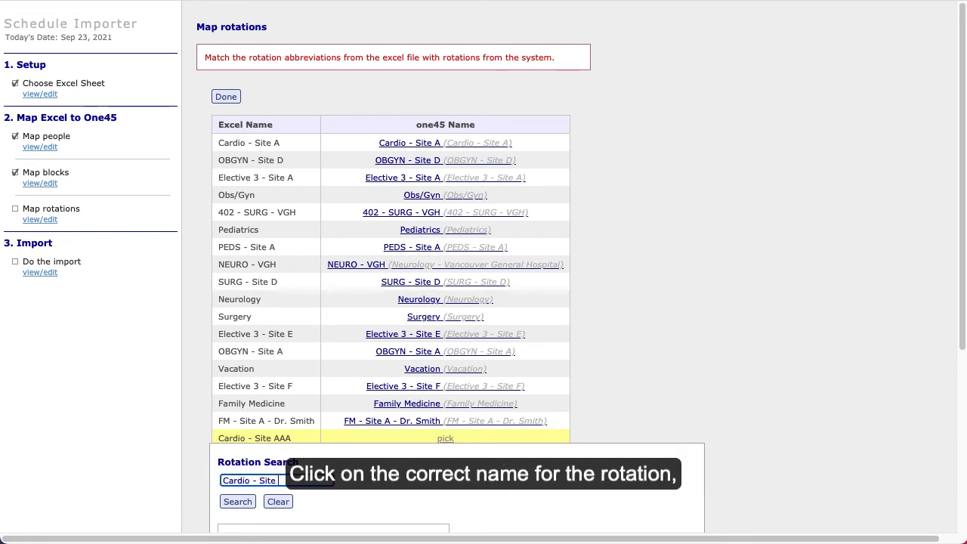
left_click(239, 502)
scroll(243, 503, "down", 2)
scroll(243, 503, "down", 5)
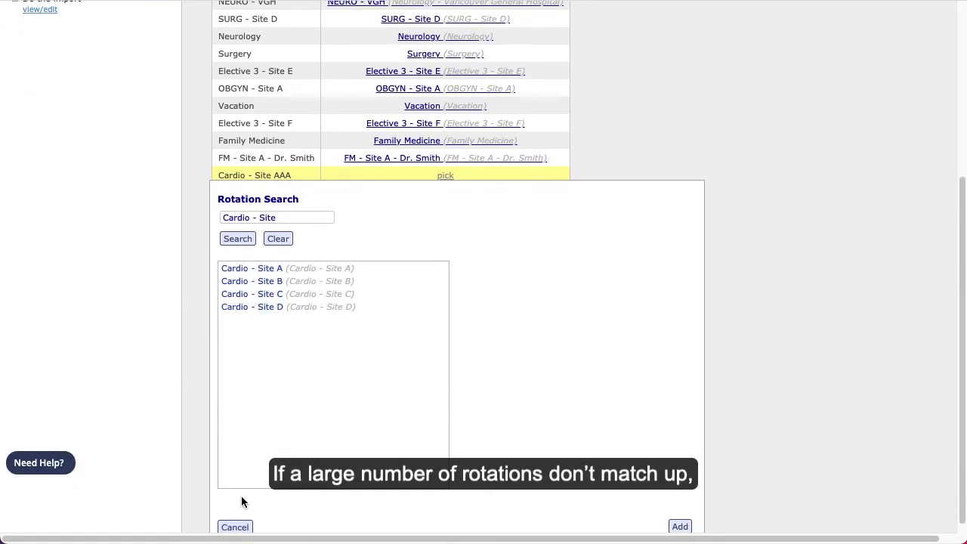
left_click(301, 269)
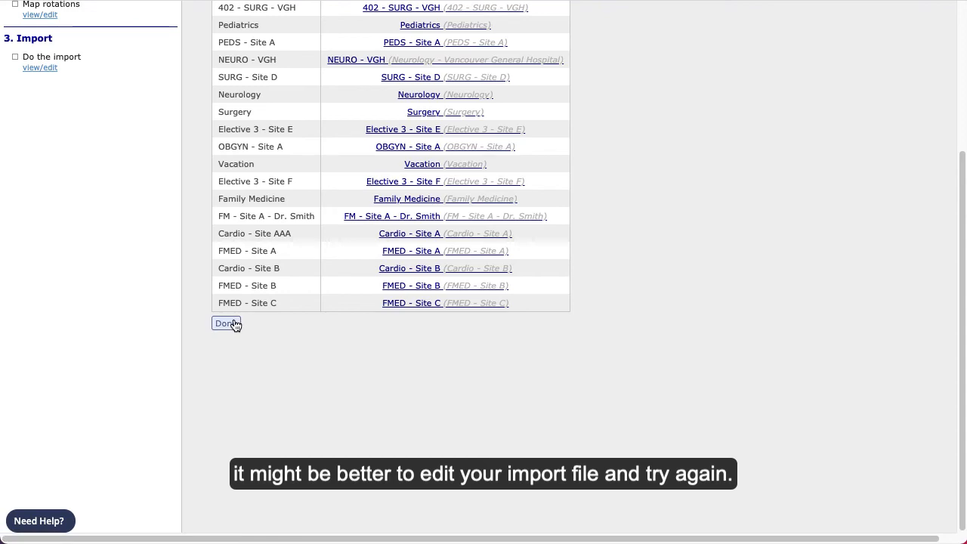
left_click(226, 324)
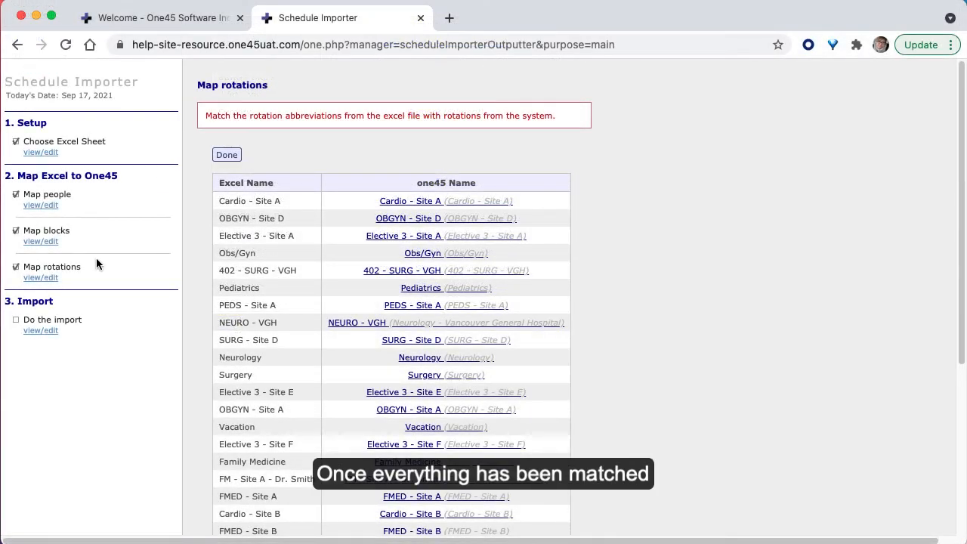
- Perform the schedule import and close the importer page
left_click(41, 332)
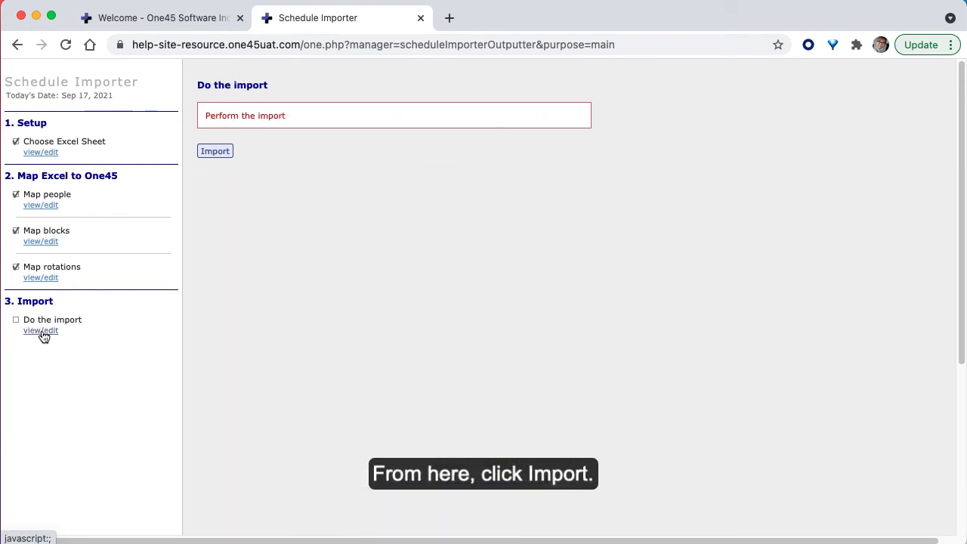
left_click(213, 155)
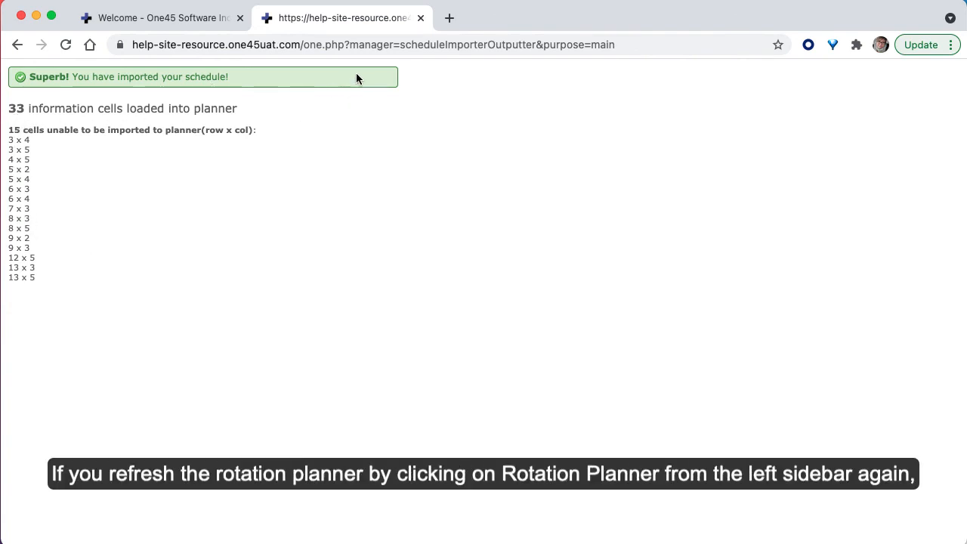
left_click(421, 18)
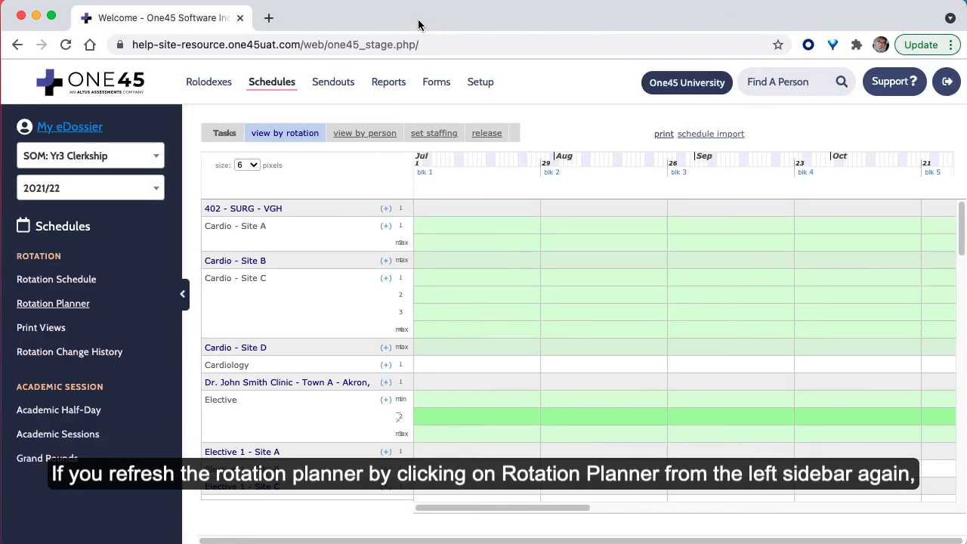
- Reload the Rotation Planner and view the imported rotations by person
left_click(57, 306)
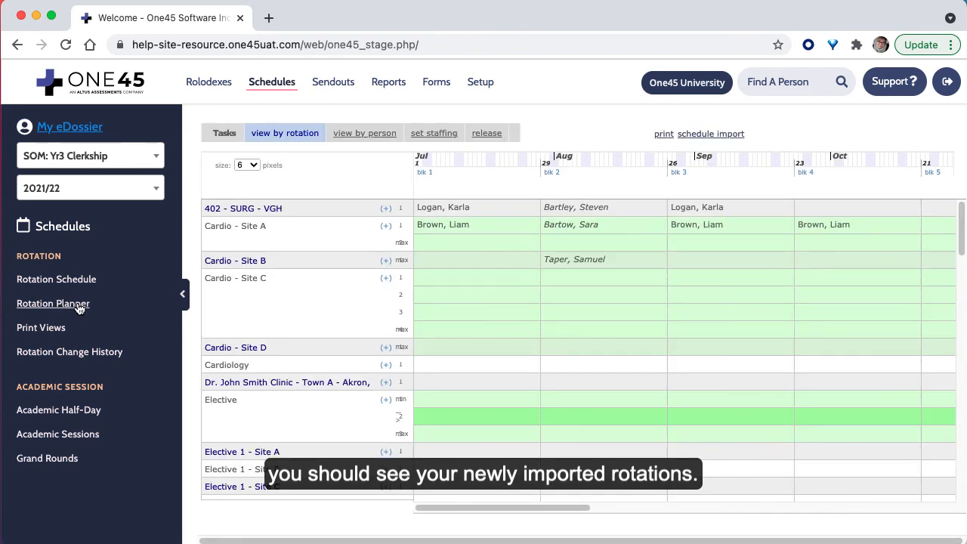
left_click(383, 136)
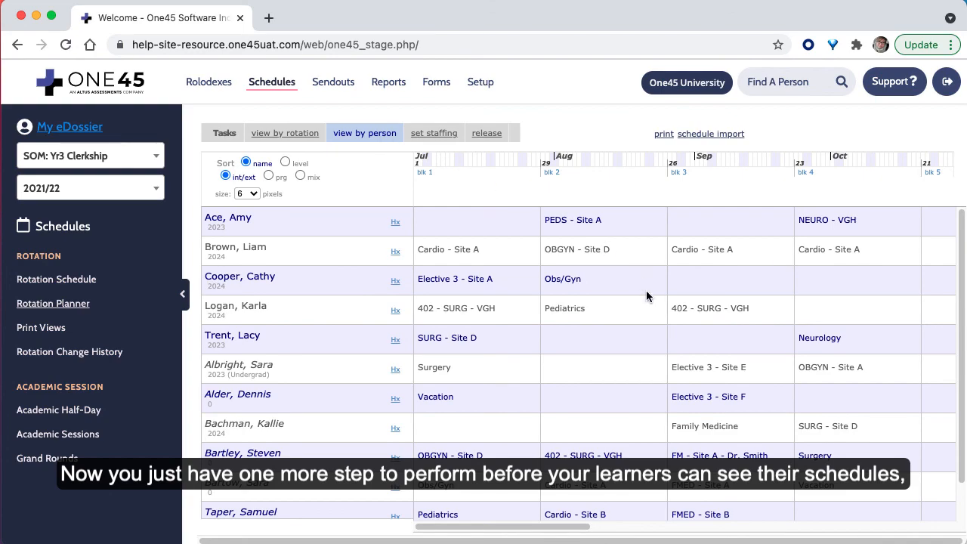